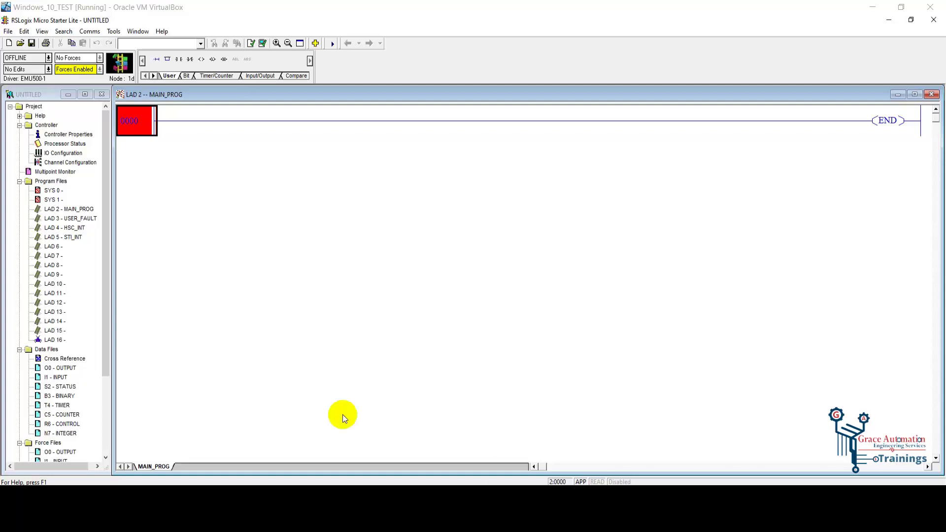
- Open the B3 binary data table, widen it to show descriptions, then close it
double_click(71, 399)
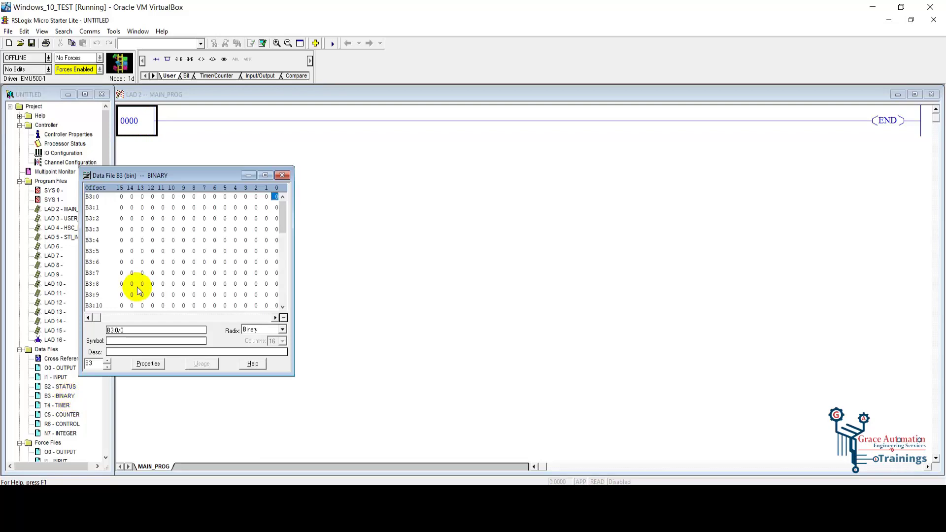
left_click_drag(262, 170, 353, 161)
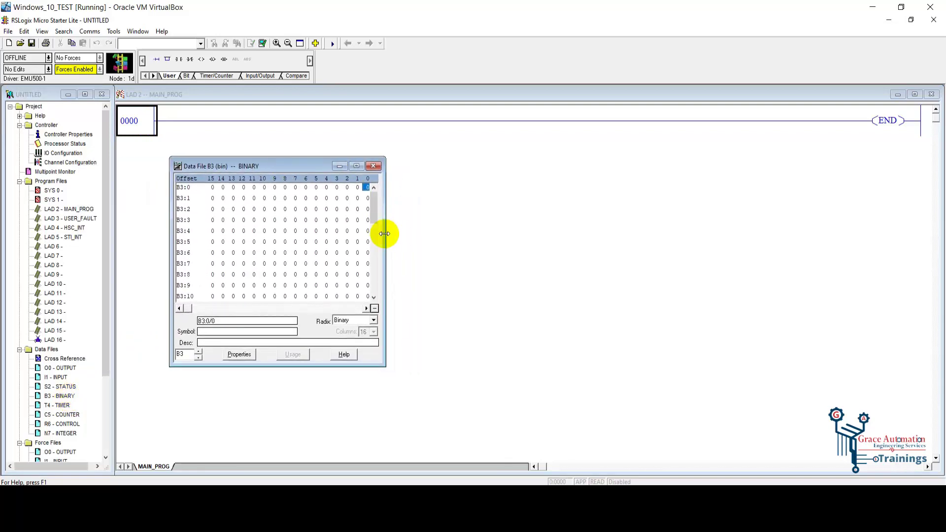
mouse_move(386, 234)
left_mouse_down()
mouse_move(678, 259)
mouse_move(665, 260)
left_mouse_up()
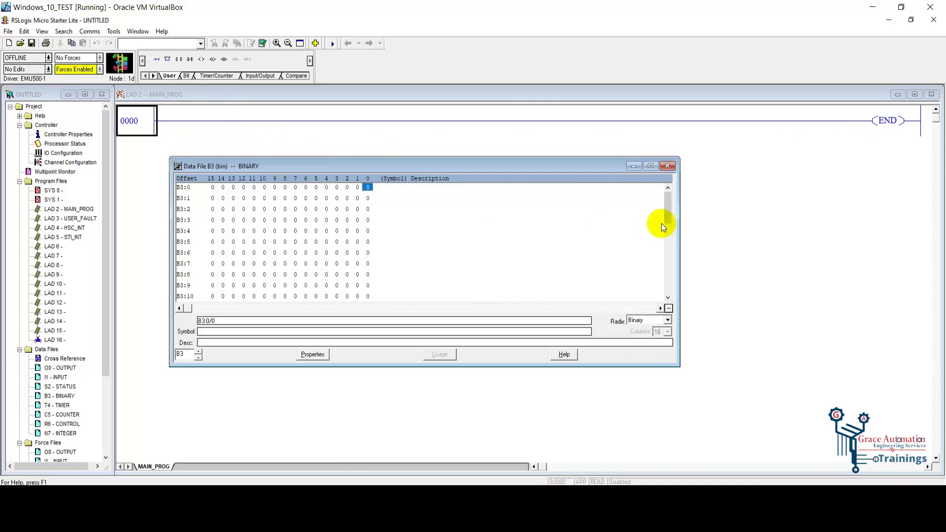
left_click(668, 166)
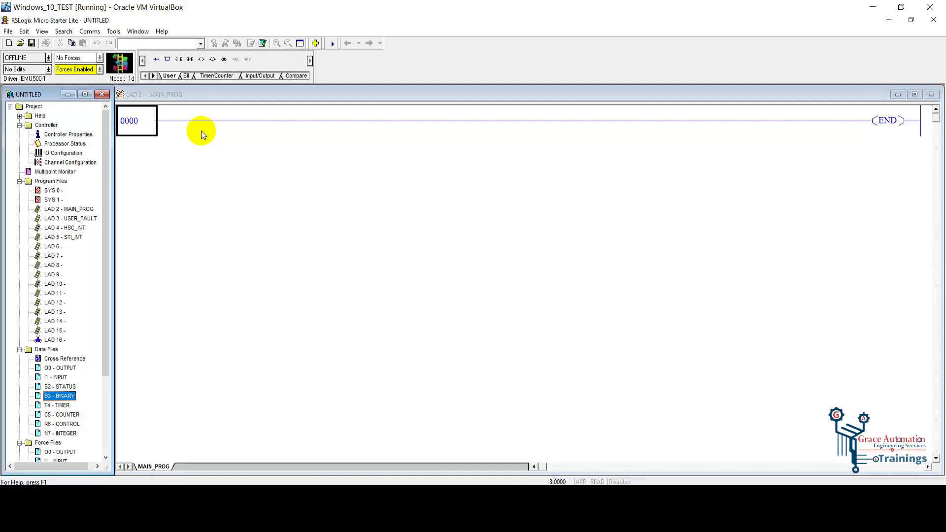
- Insert rung 0000 with a contact, a branch wrapped around it, and an output coil
left_click(151, 129)
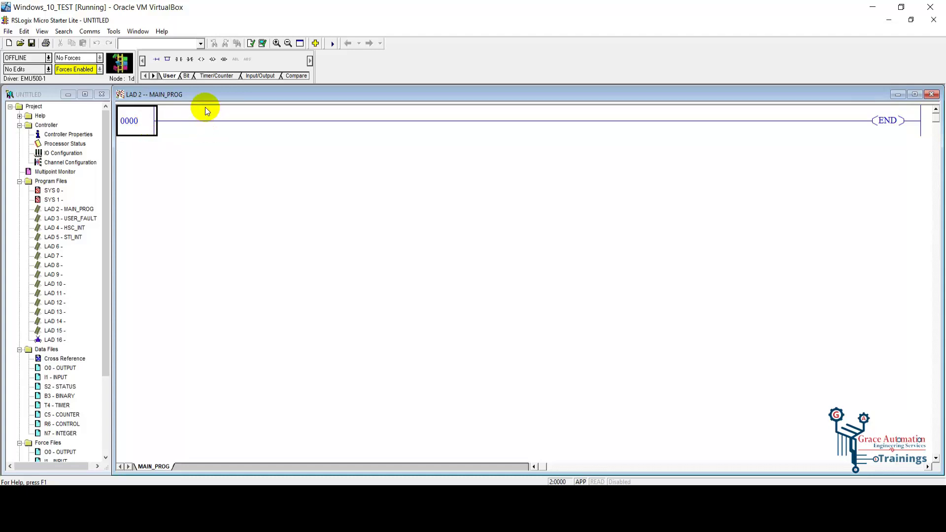
left_click(179, 59)
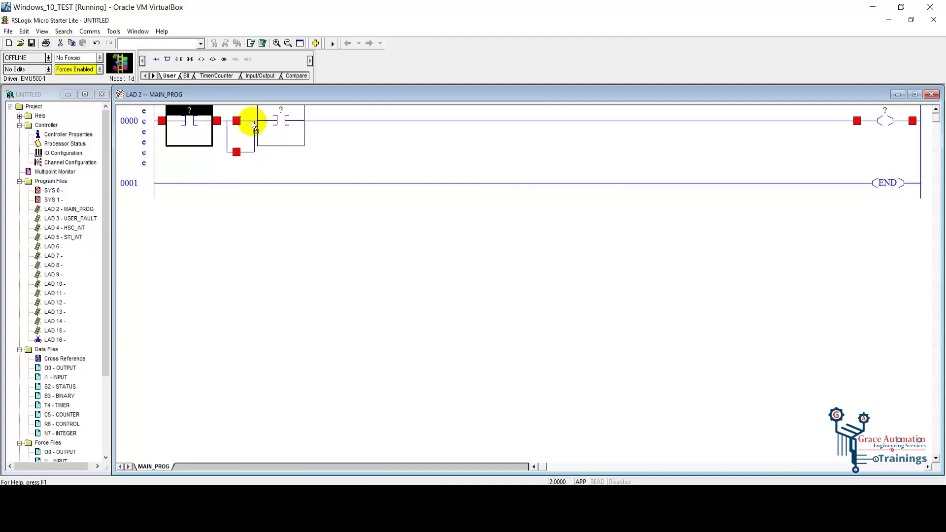
left_click_drag(225, 125, 239, 121)
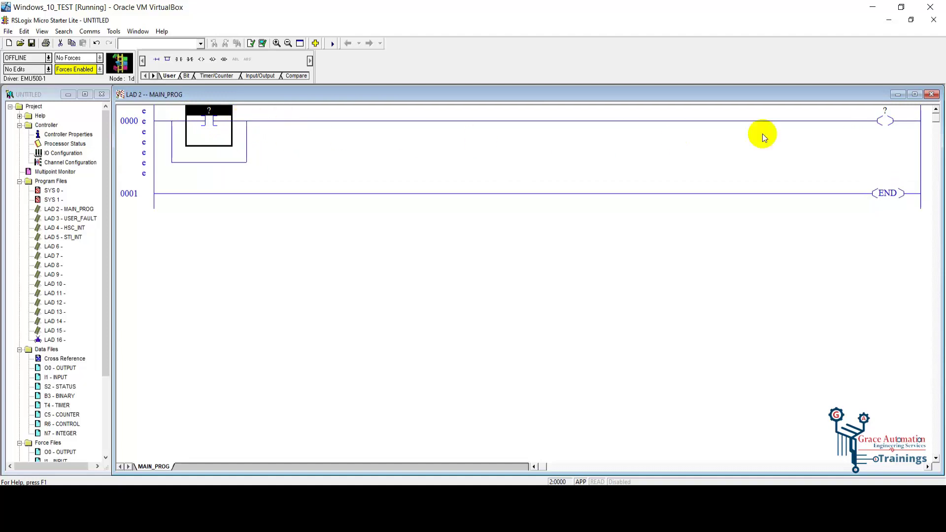
left_click(888, 122)
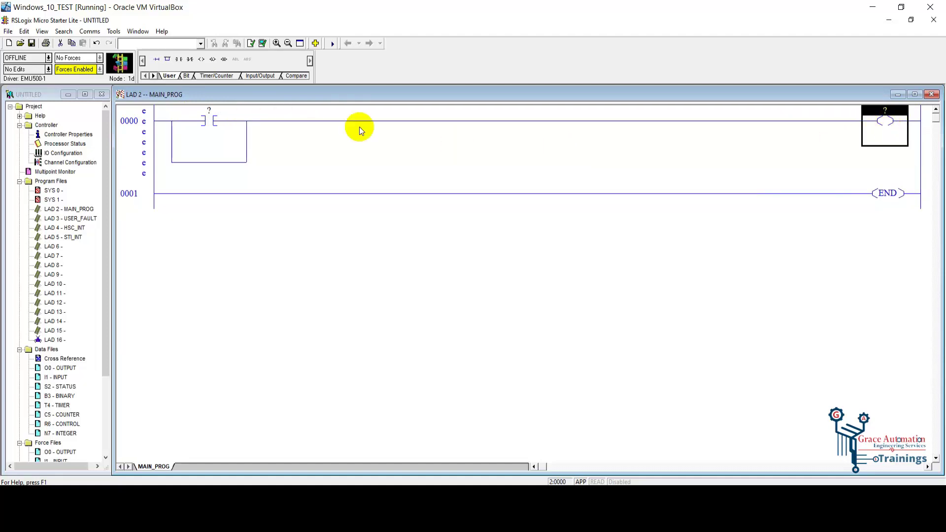
left_click(210, 121)
- Enter I:0/0 as the first contact's address and confirm the description 'Start'
double_click(209, 111)
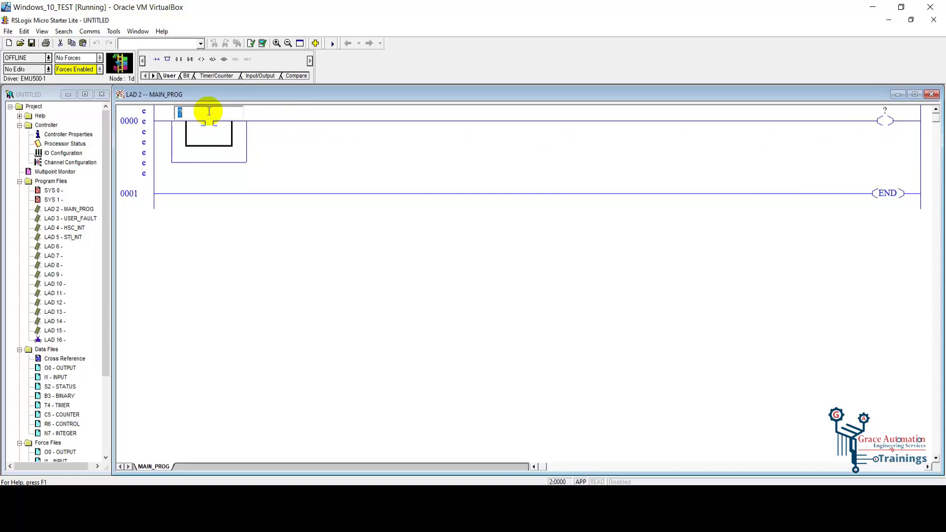
type("I:")
type("0")
type("/0")
key("Return")
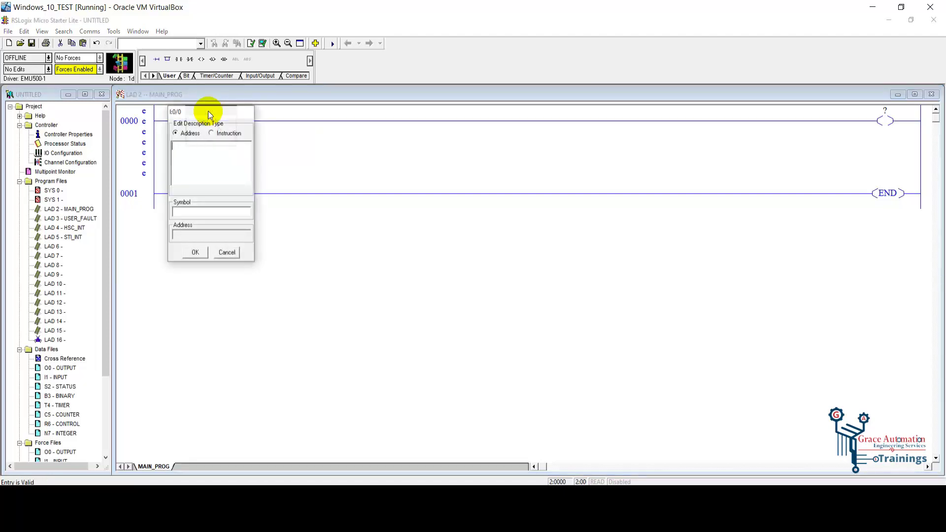
type("Start")
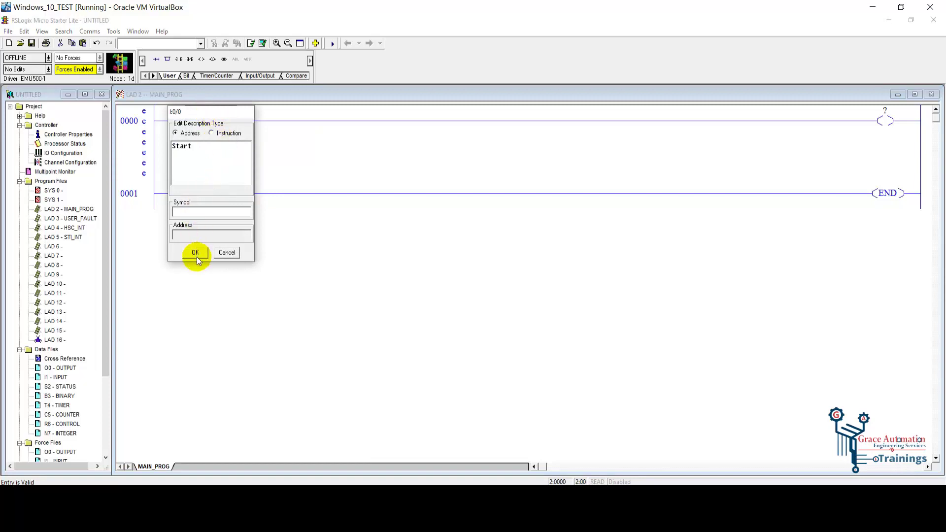
left_click(195, 253)
- Enter B3:0/0 for rung 0000's output coil and confirm the description 'TMP1'
left_click(880, 134)
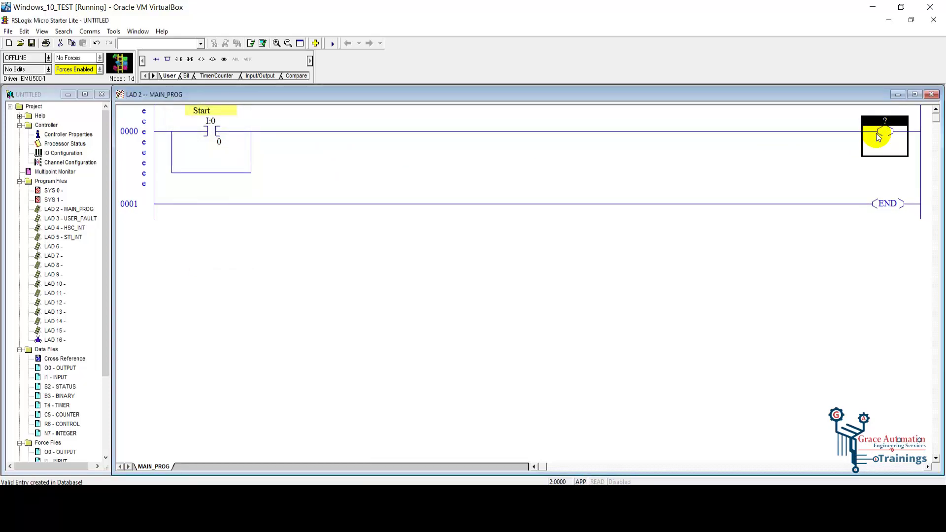
type("B")
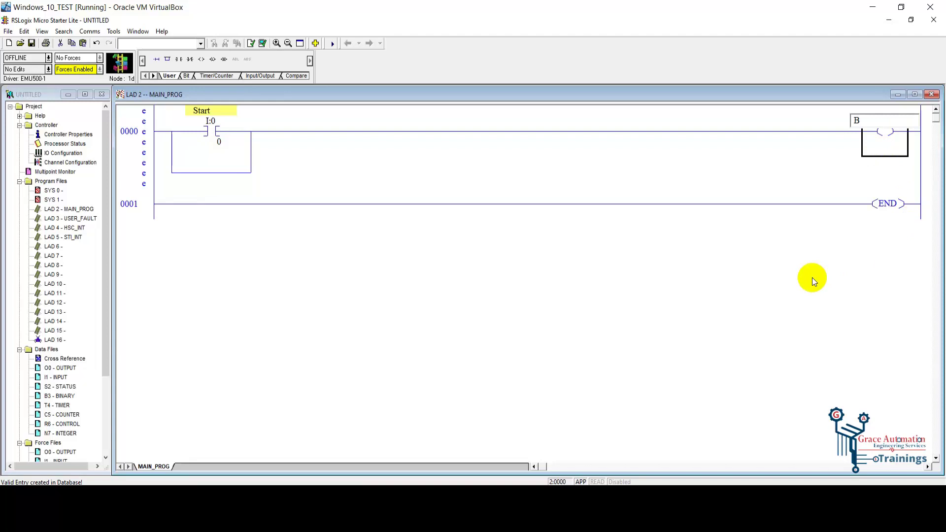
type("3:")
type("0")
type("/0")
key("Return")
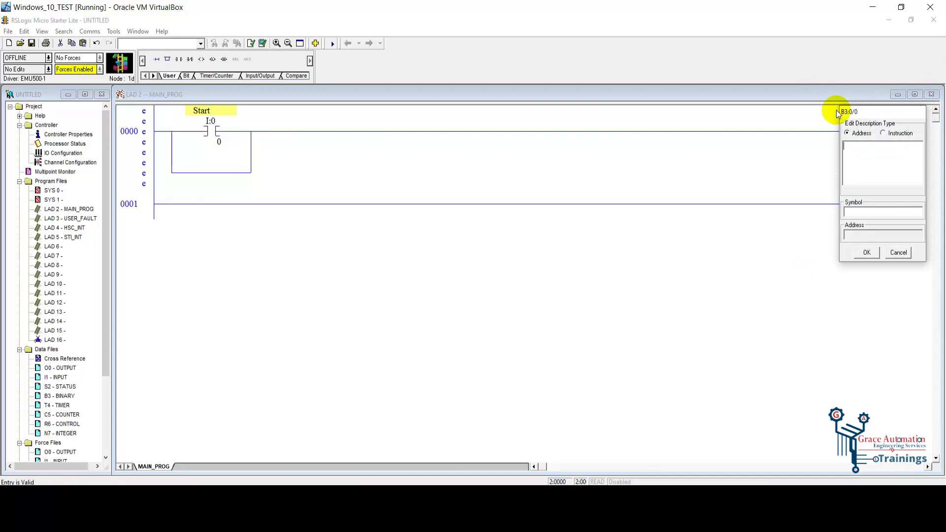
type("TMP")
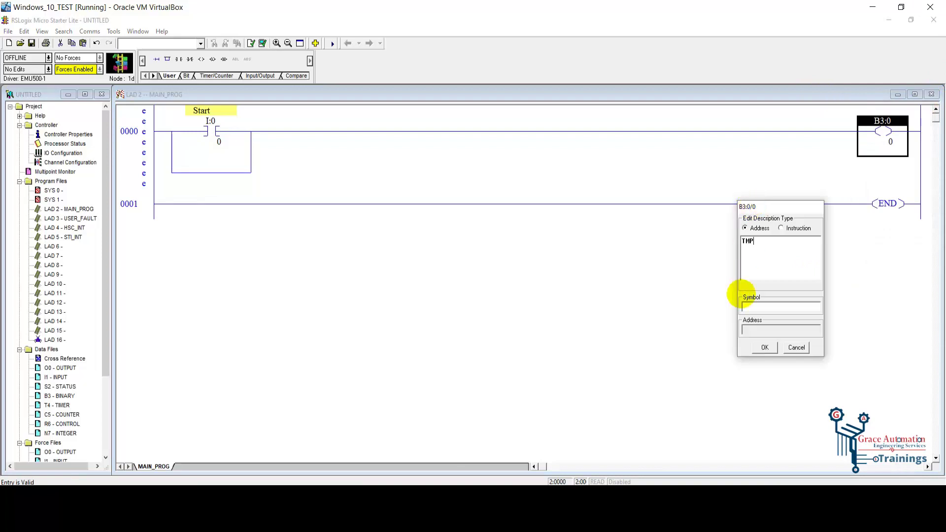
type("1")
left_click(776, 346)
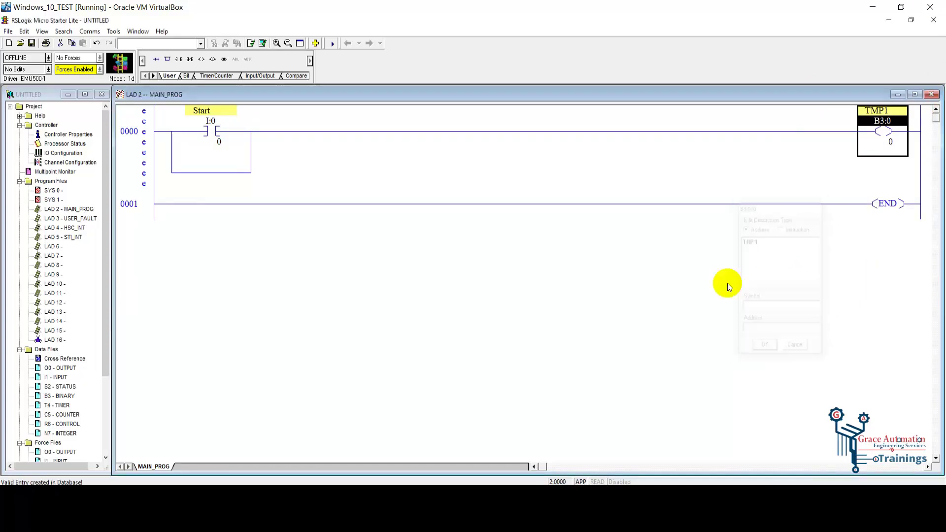
- Add a B3:0/0 seal-in contact on rung 0000's lower branch
left_click(178, 174)
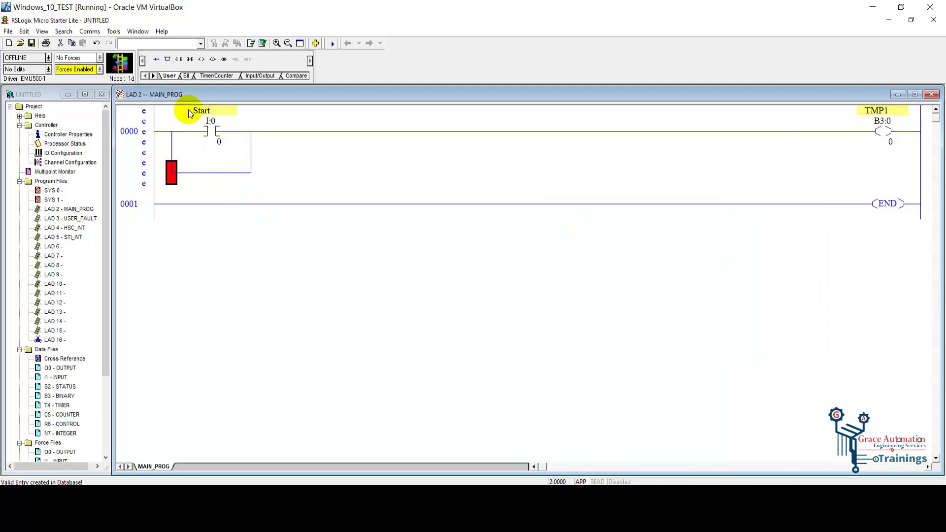
left_click(179, 60)
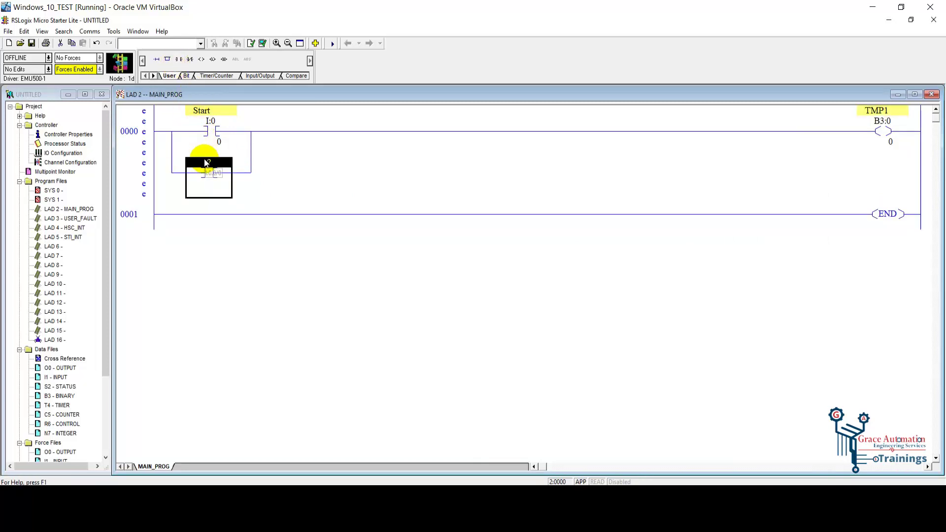
type("B3")
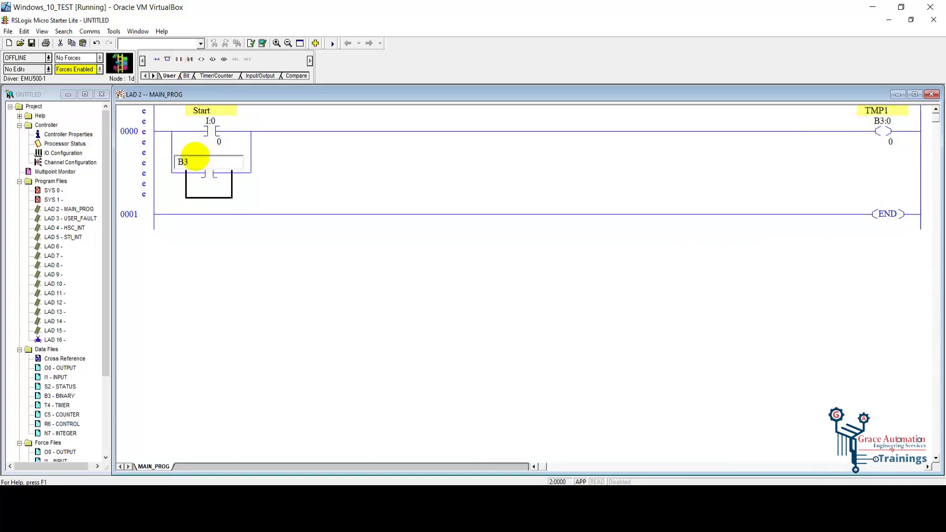
type(":0")
type("/0")
key("Return")
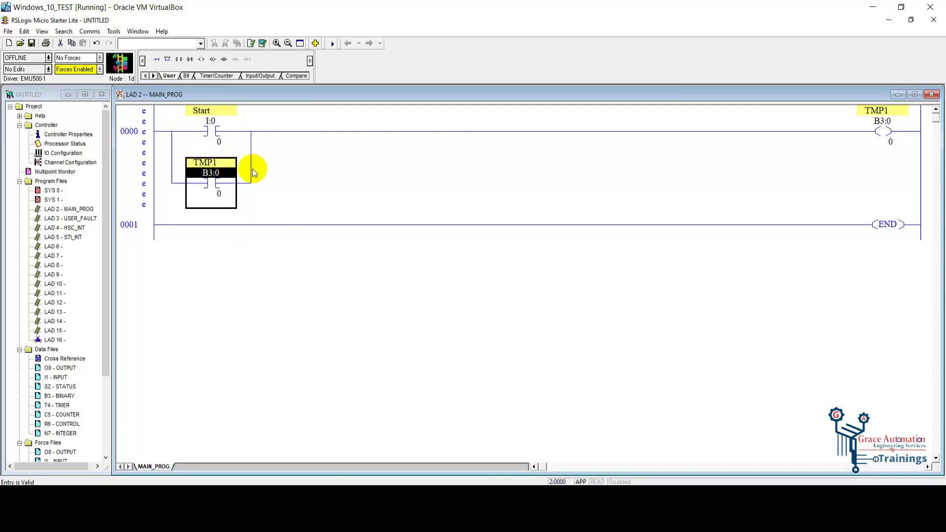
left_click(153, 223)
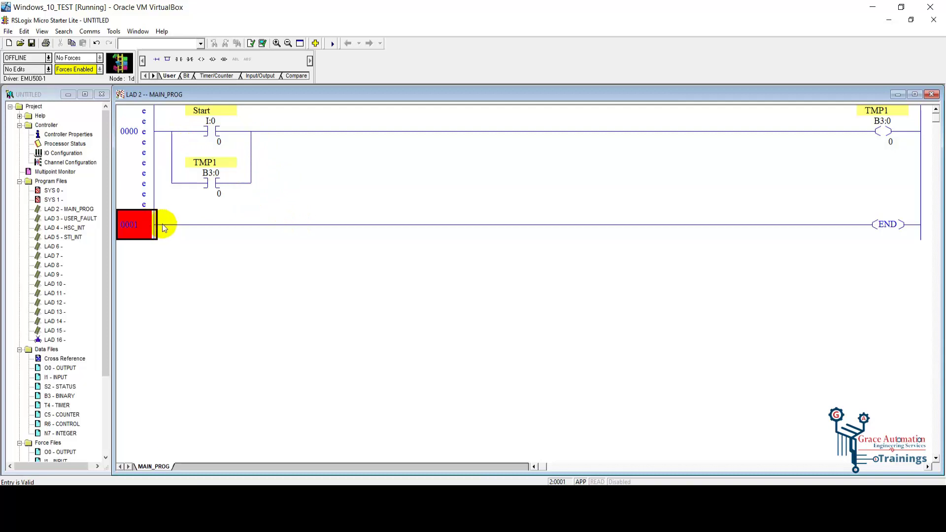
- Add rung 0001 with a B3:0/0 contact followed by an output coil
left_click(169, 59)
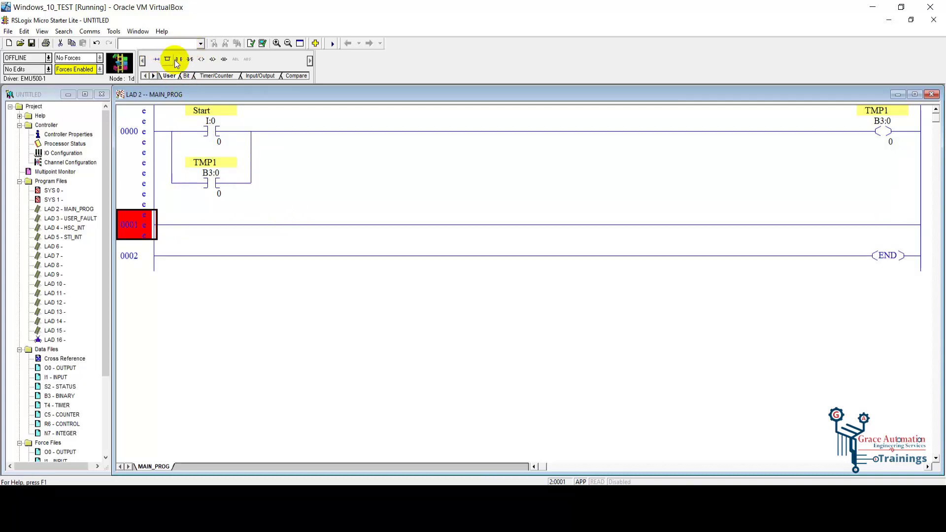
left_click(177, 60)
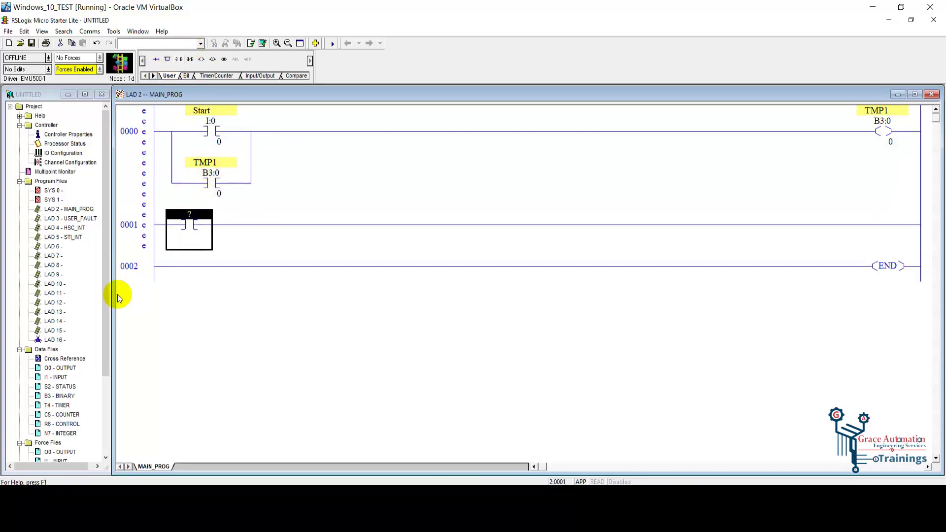
type("B3:")
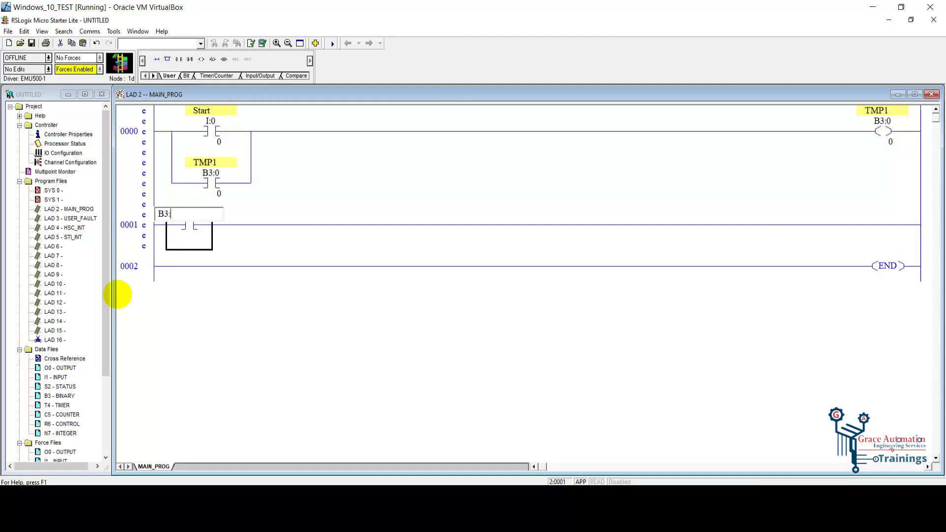
type("0/0")
key("Return")
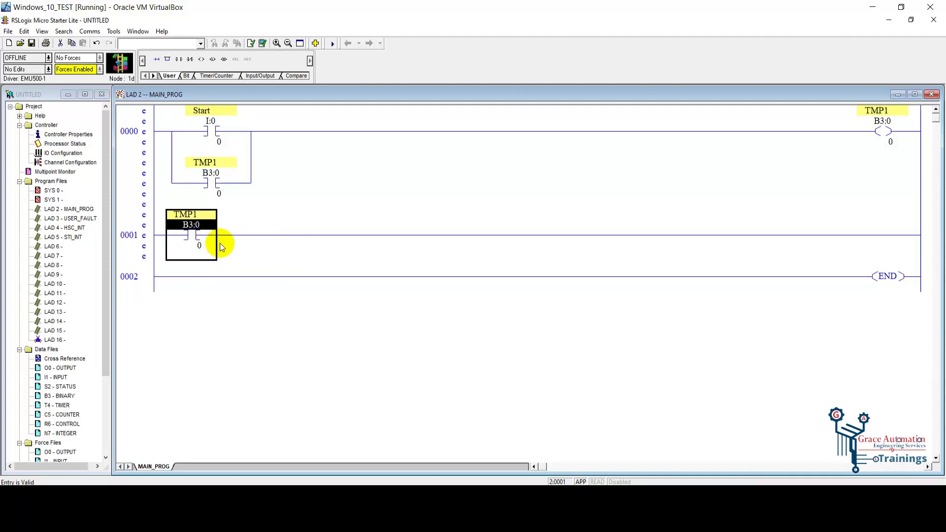
left_click(203, 61)
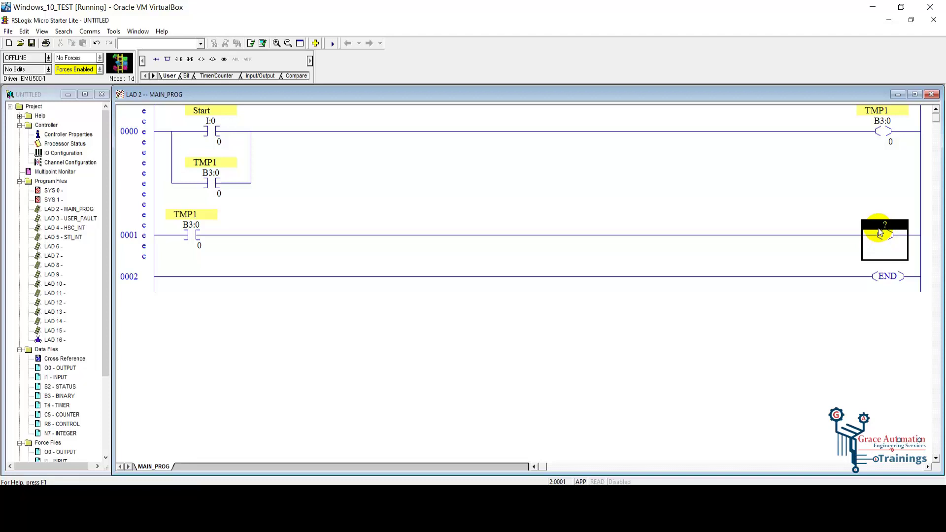
type("O")
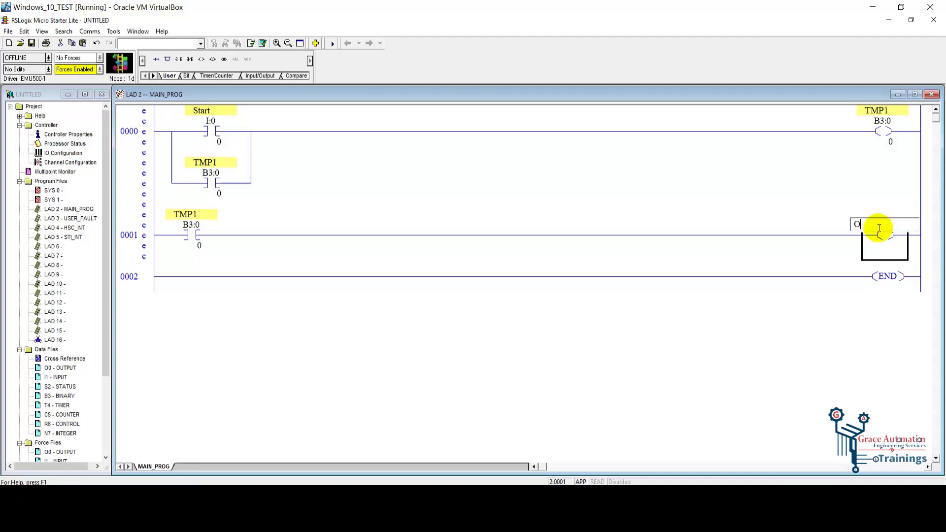
type("0")
- Fix the coil address to O:0/0, describe it MOTOR, and review rung 0001's elements
key("BackSpace")
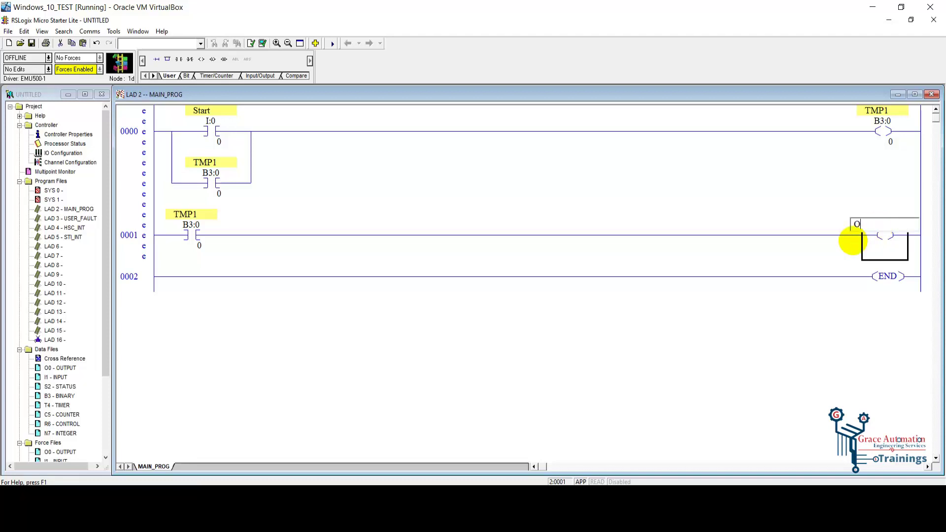
type(":0/0")
key("Return")
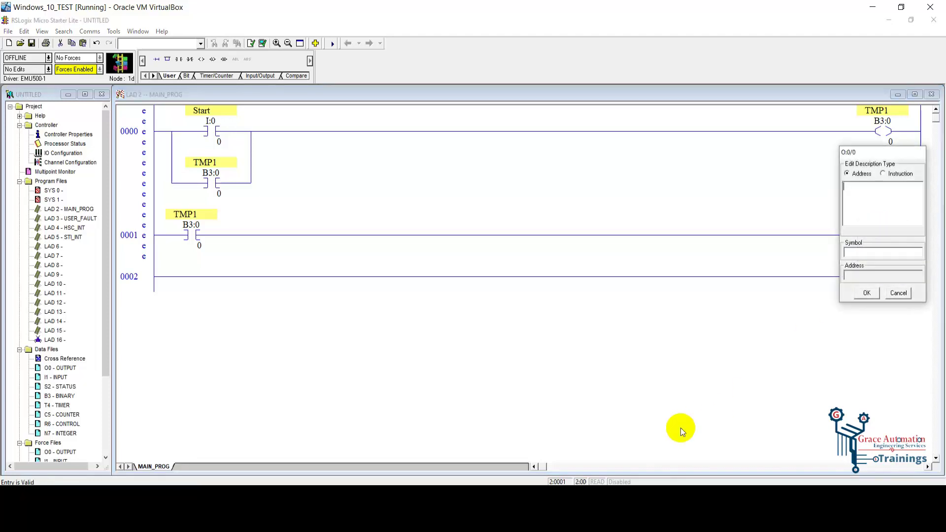
type("MOTOR")
left_click(866, 293)
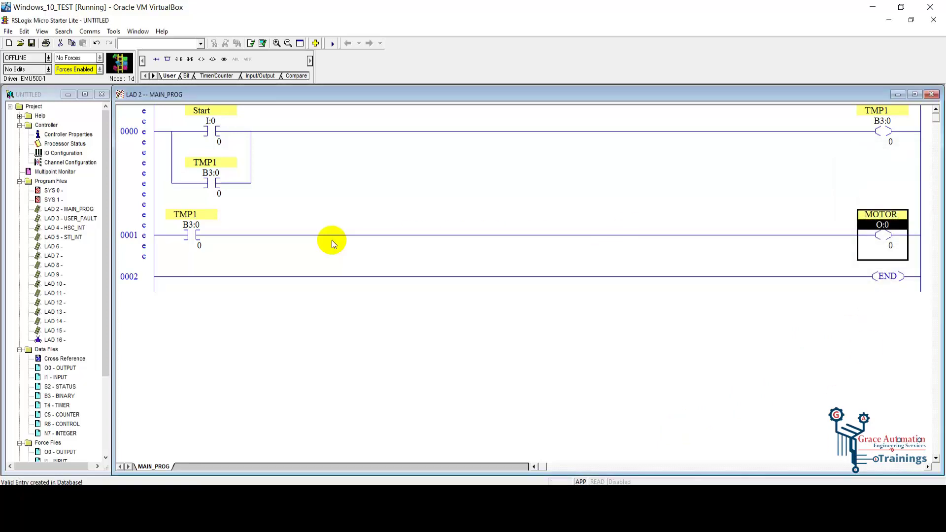
left_click(208, 228)
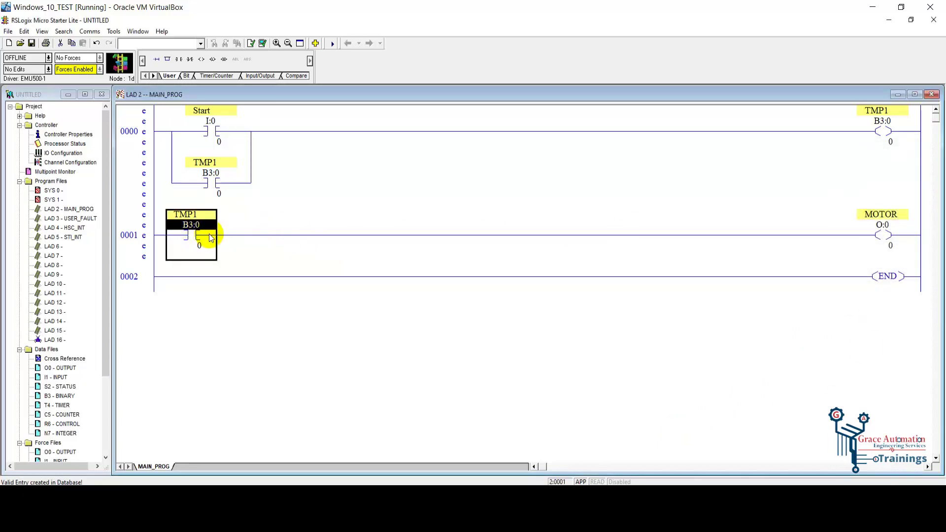
left_click(879, 234)
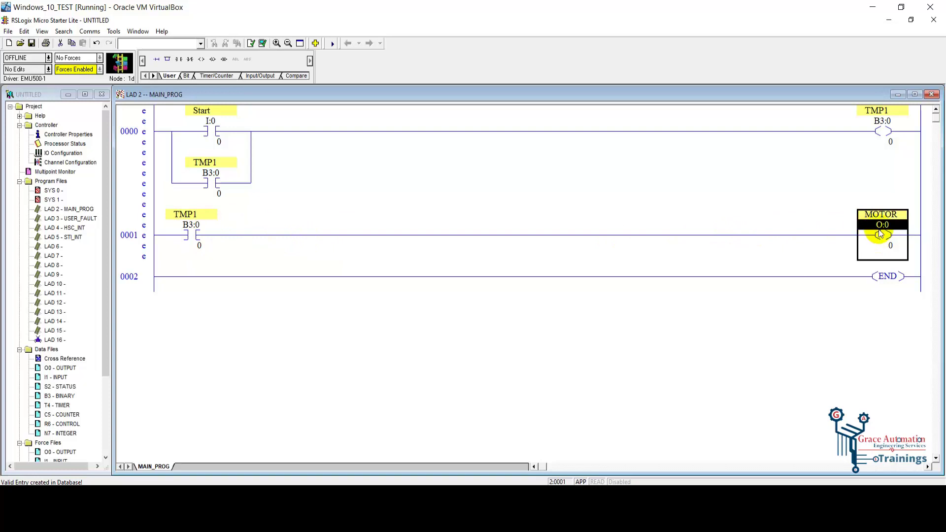
left_click(197, 237)
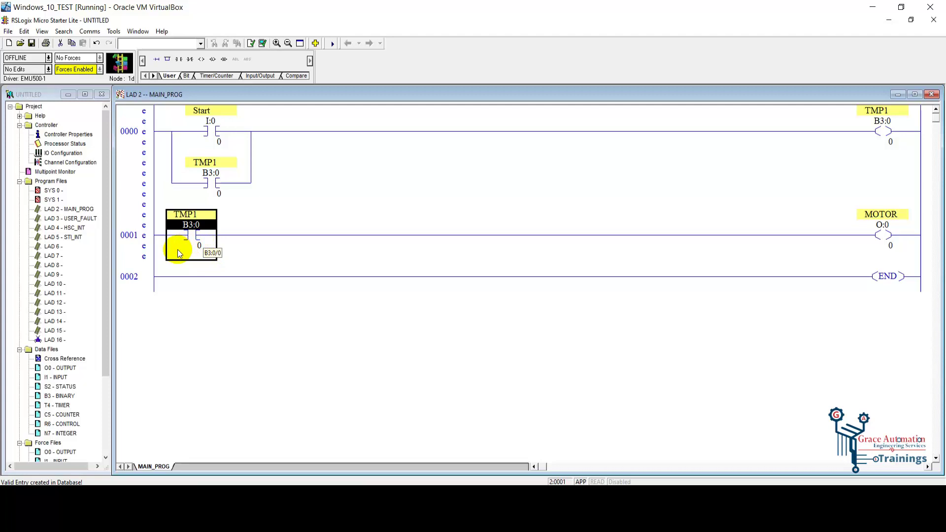
- Save as 7TH_PROJ, download the program to the controller, and go online
left_click(49, 58)
left_click(42, 84)
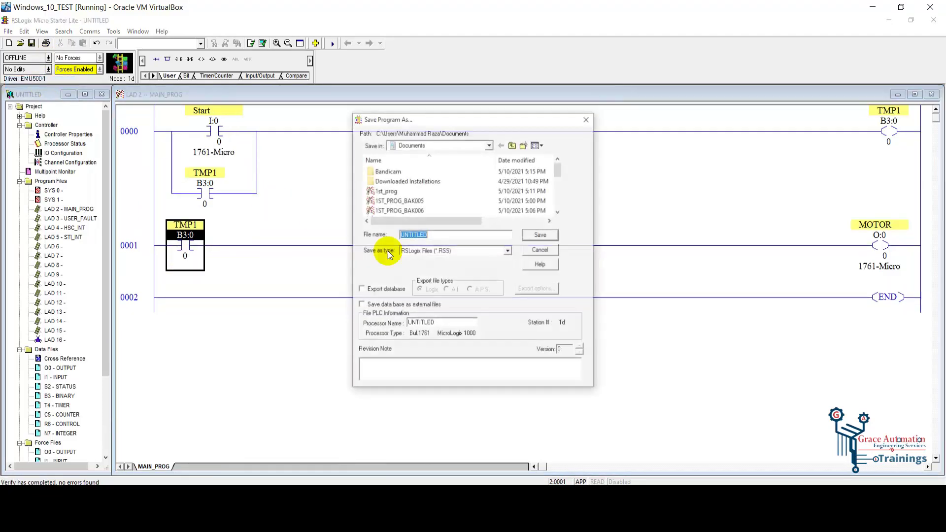
type("7th")
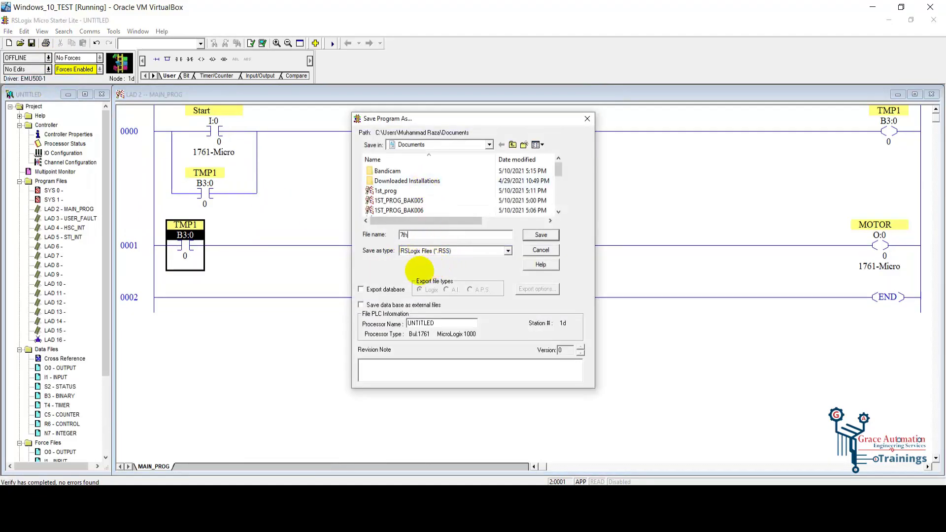
type("proj")
key("Return")
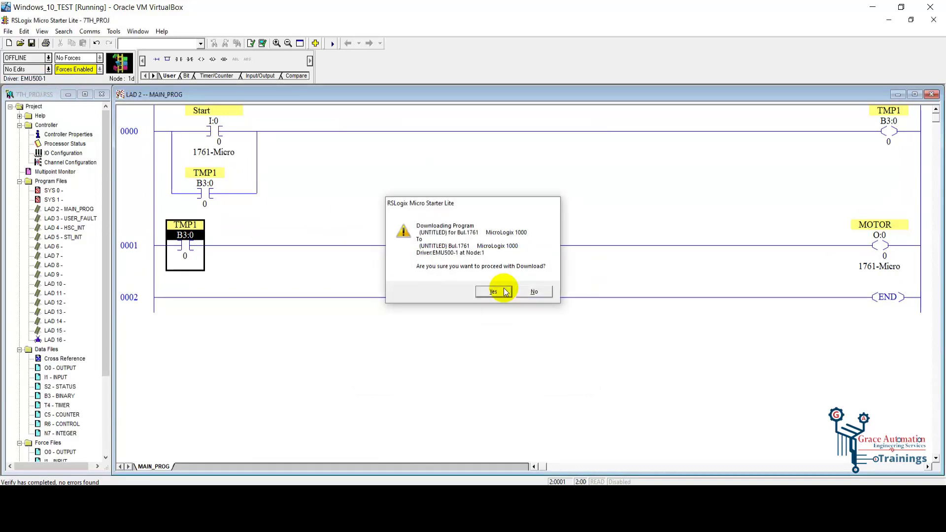
left_click(497, 291)
left_click(472, 272)
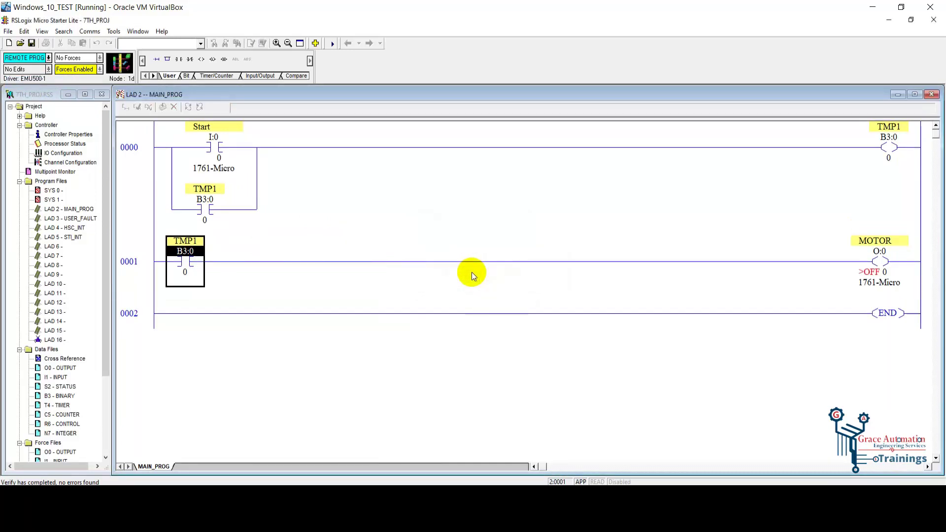
- Switch the controller from remote program to Run mode
left_click(46, 59)
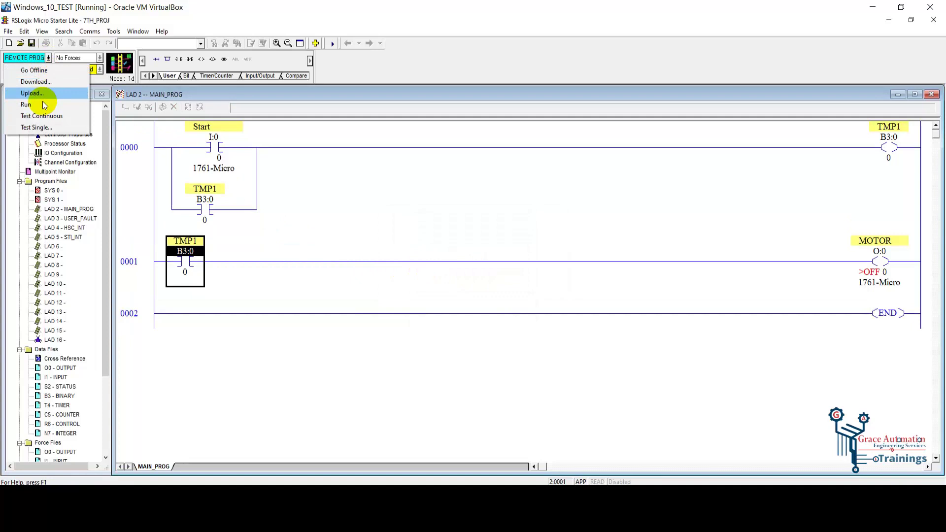
left_click(42, 105)
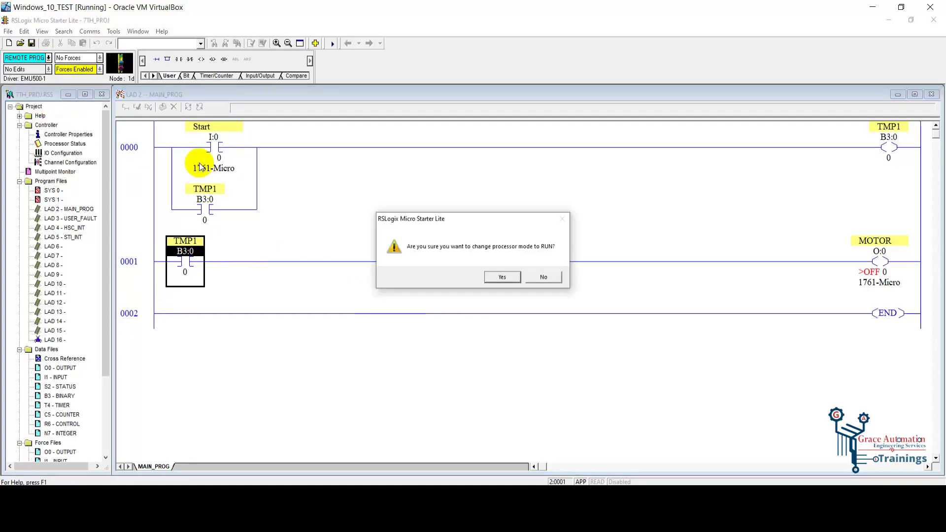
left_click(506, 275)
- Toggle the Start I:0/0 input on then off, and check the TMP1 and MOTOR elements
left_click(221, 150)
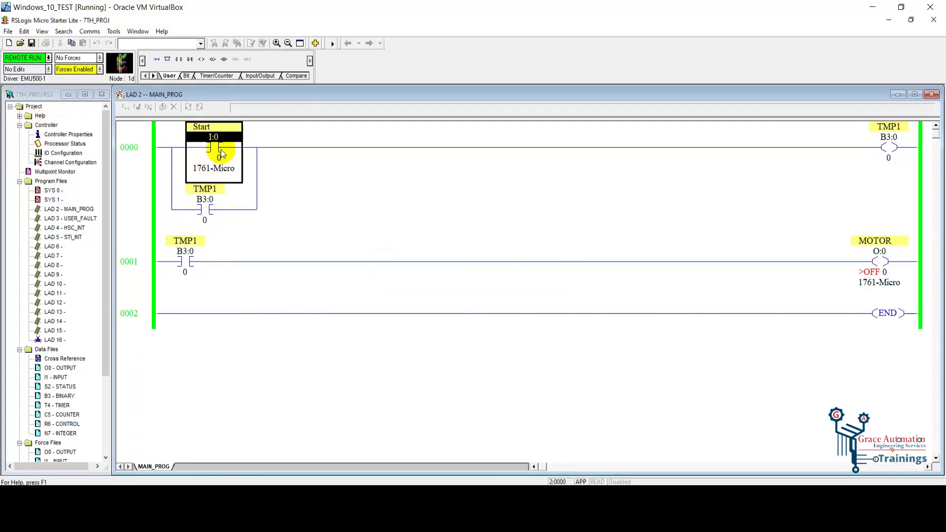
right_click(222, 150)
left_click(255, 321)
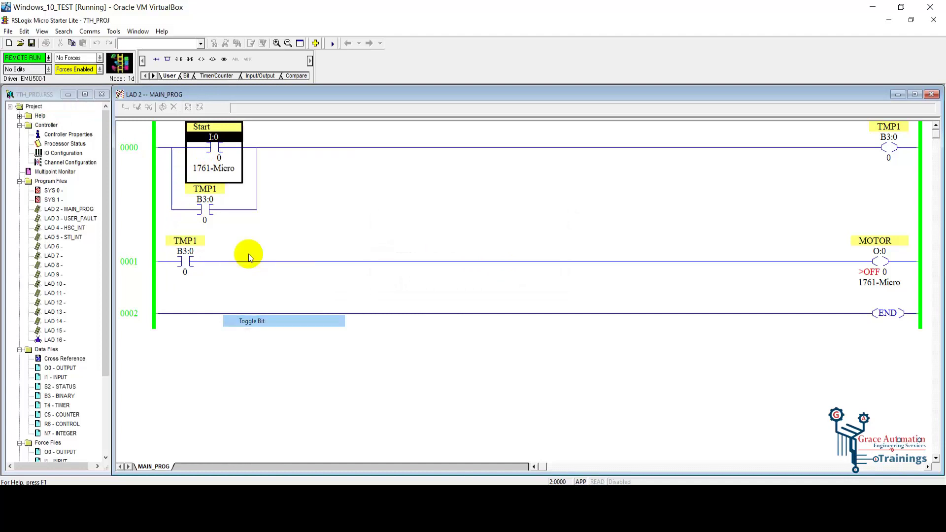
right_click(222, 149)
left_click(256, 321)
left_click(222, 209)
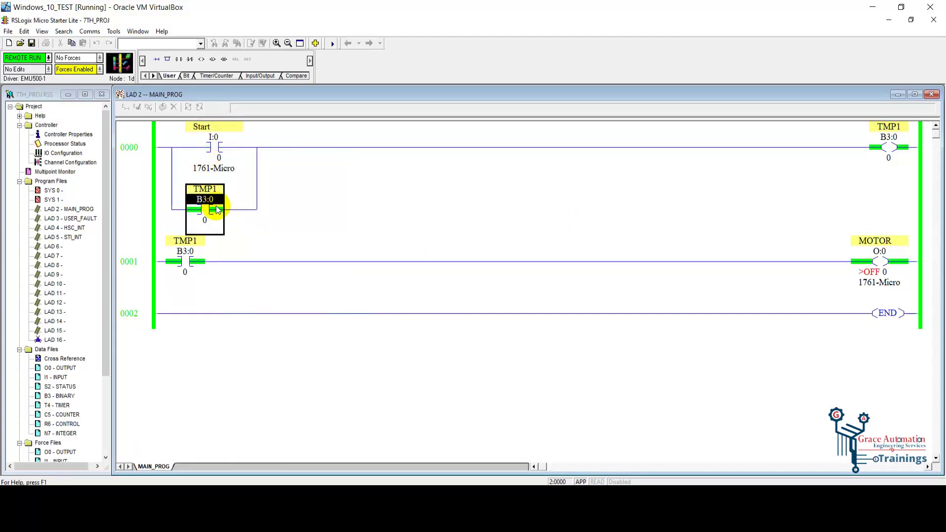
left_click(192, 265)
left_click(878, 263)
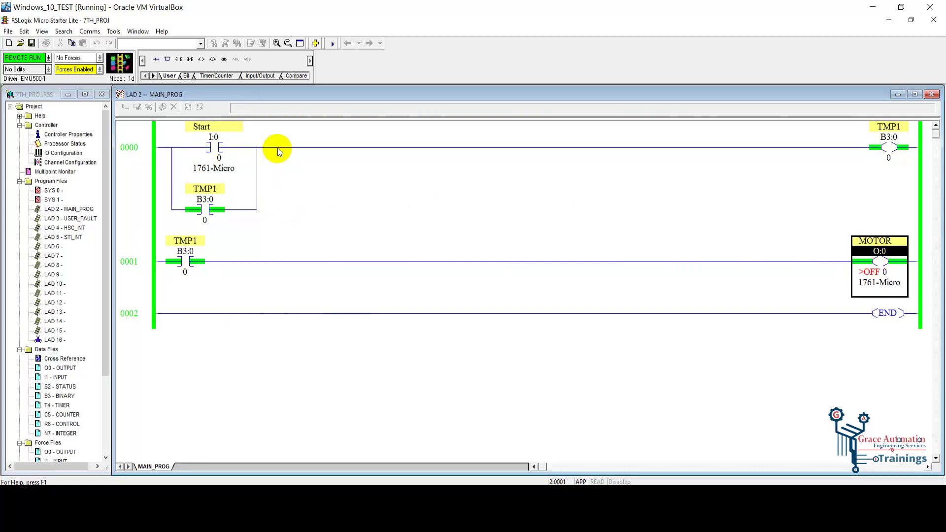
left_click(235, 147)
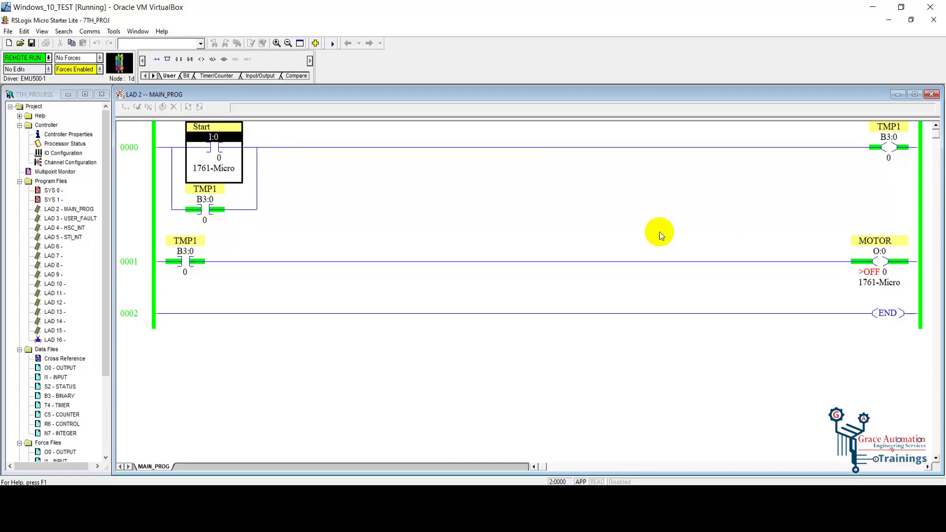
- Toggle rung 0001's TMP1 bit three times so it ends off, then check TMP1 and MOTOR
right_click(195, 258)
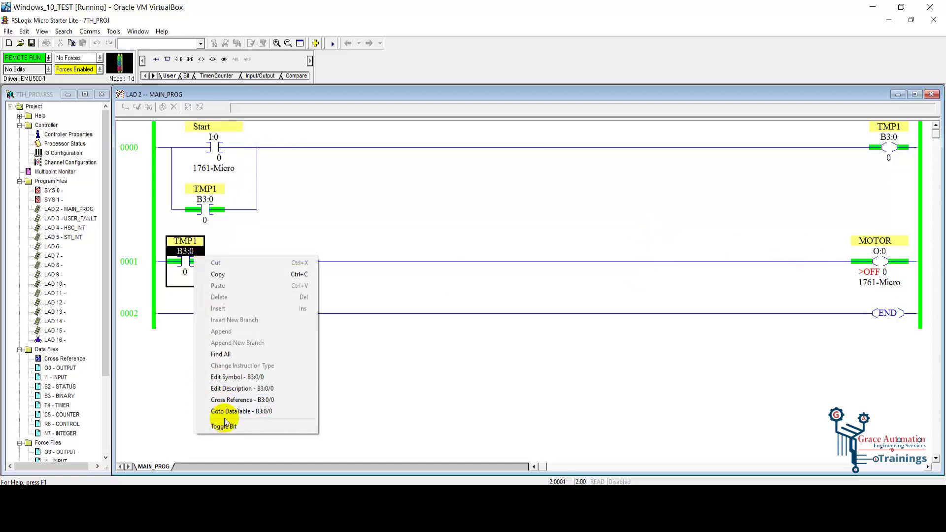
left_click(225, 426)
right_click(194, 272)
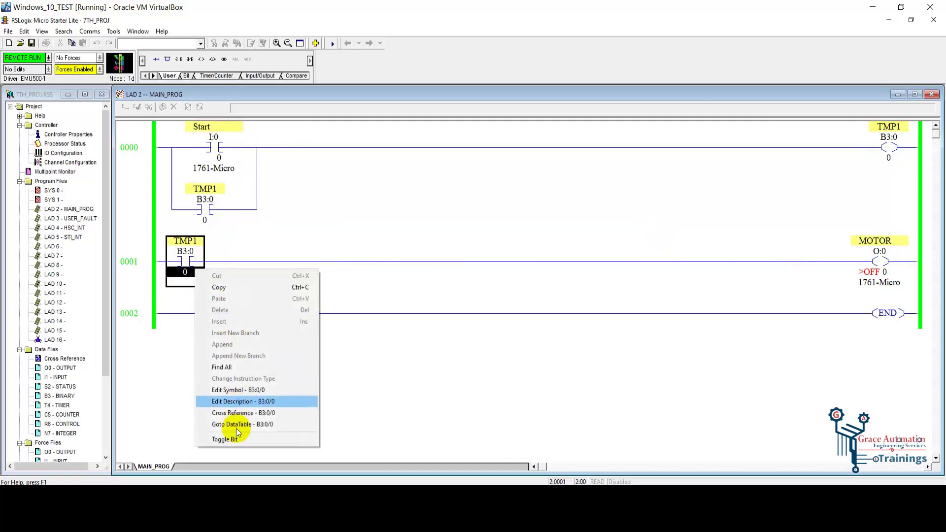
left_click(225, 442)
right_click(195, 272)
left_click(231, 442)
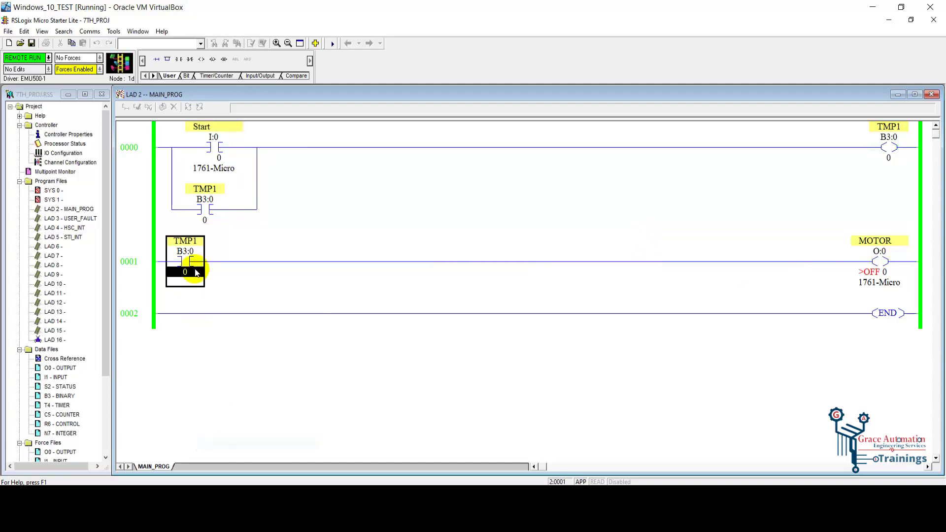
left_click(217, 205)
left_click(879, 253)
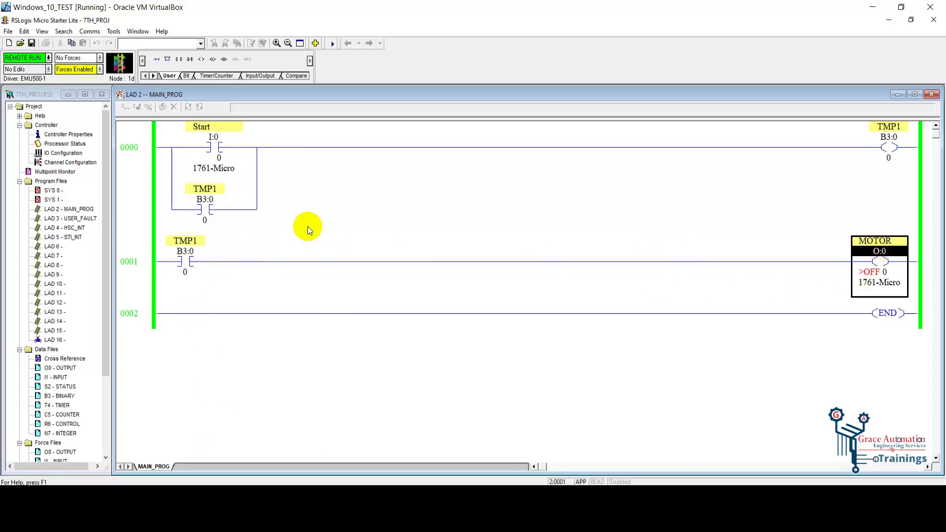
left_click(183, 247)
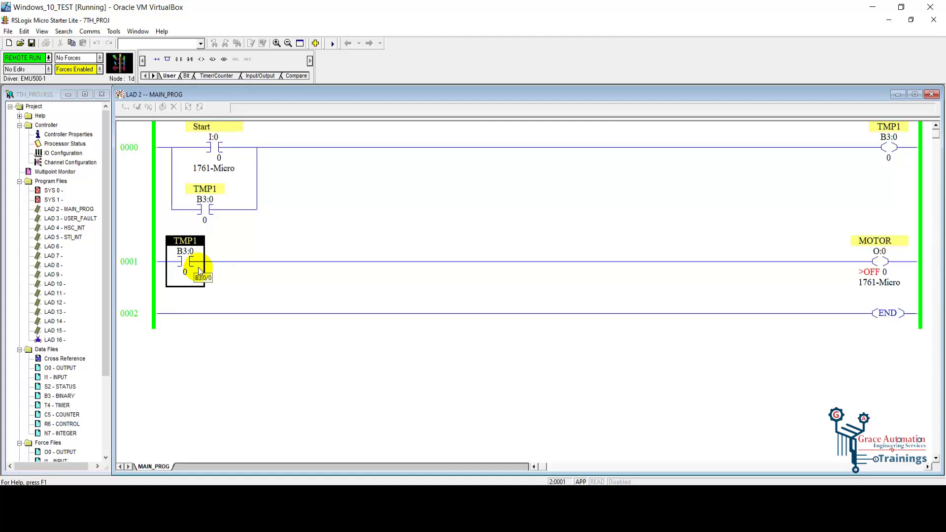
double_click(60, 395)
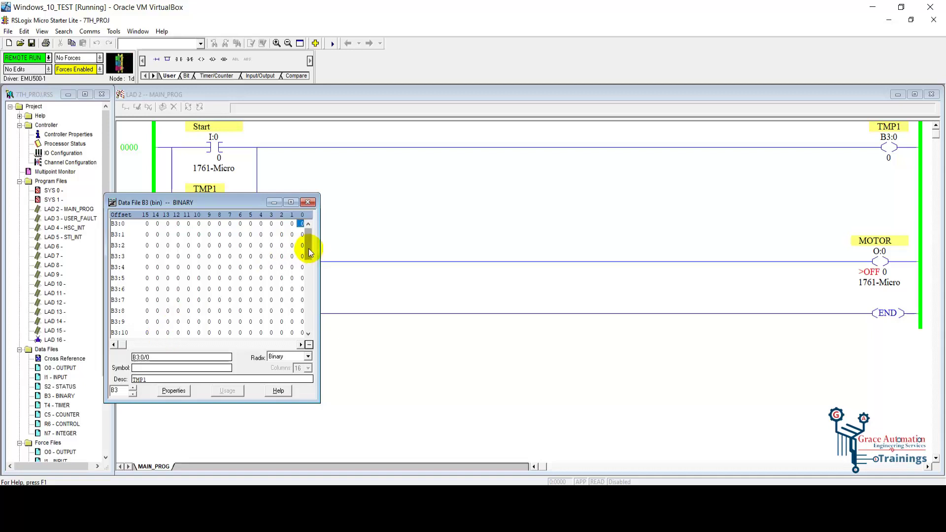
mouse_move(309, 252)
left_mouse_down()
mouse_move(311, 302)
mouse_move(486, 289)
mouse_move(487, 223)
left_mouse_up()
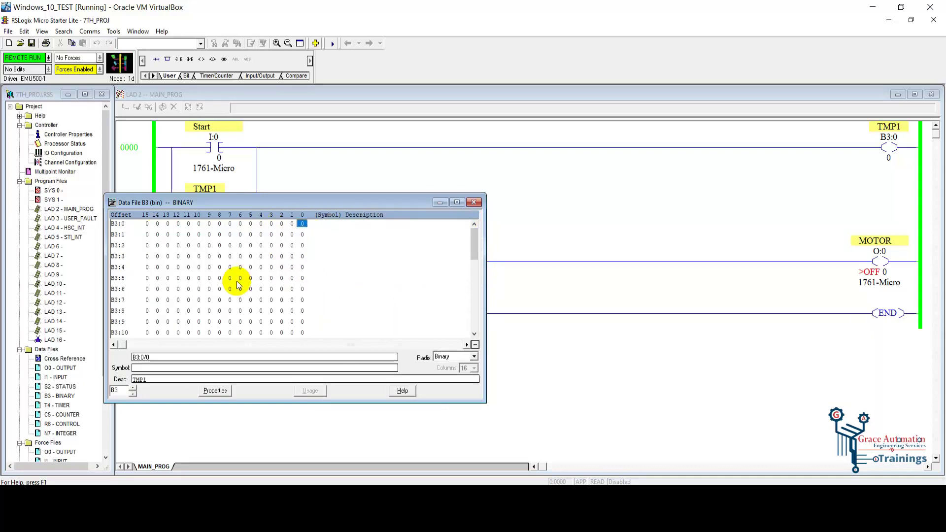
left_click_drag(474, 245, 474, 264)
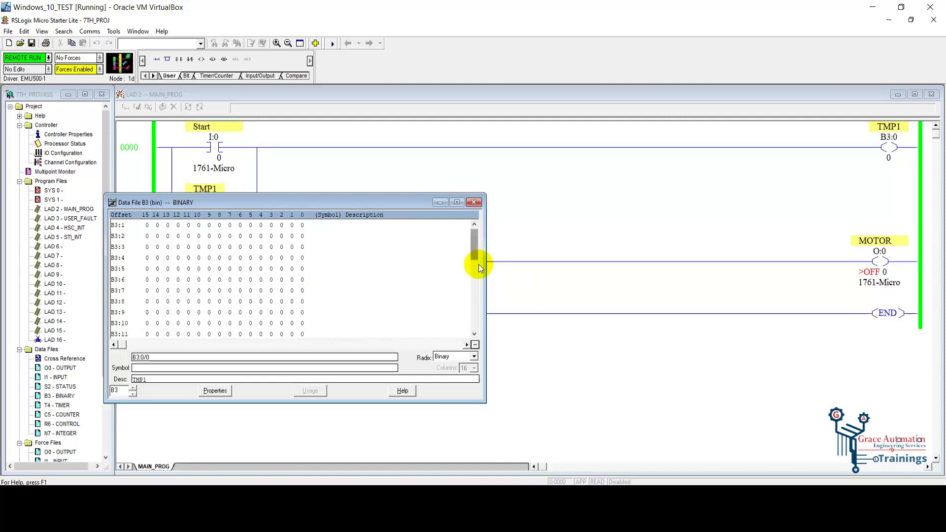
left_click(476, 206)
left_click(205, 211)
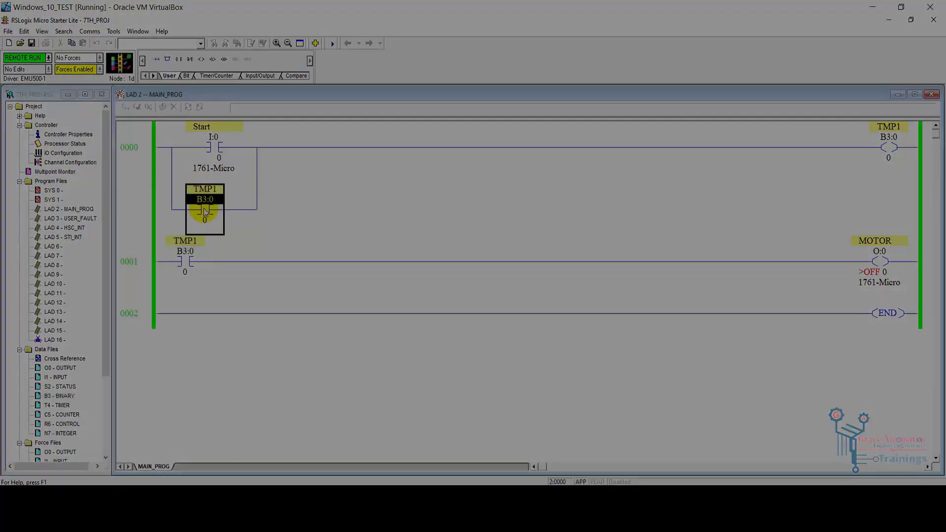